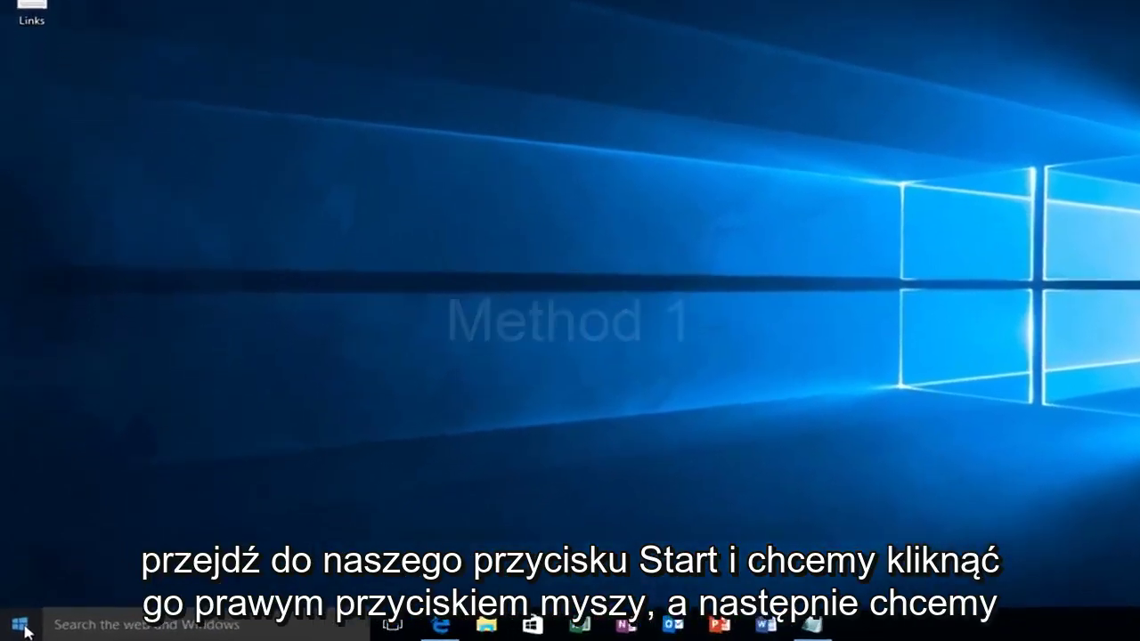
Reset the Windows Store cache by running WSReset.exe from the Run dialog, and close the Store window that opens.
right_click(17, 627)
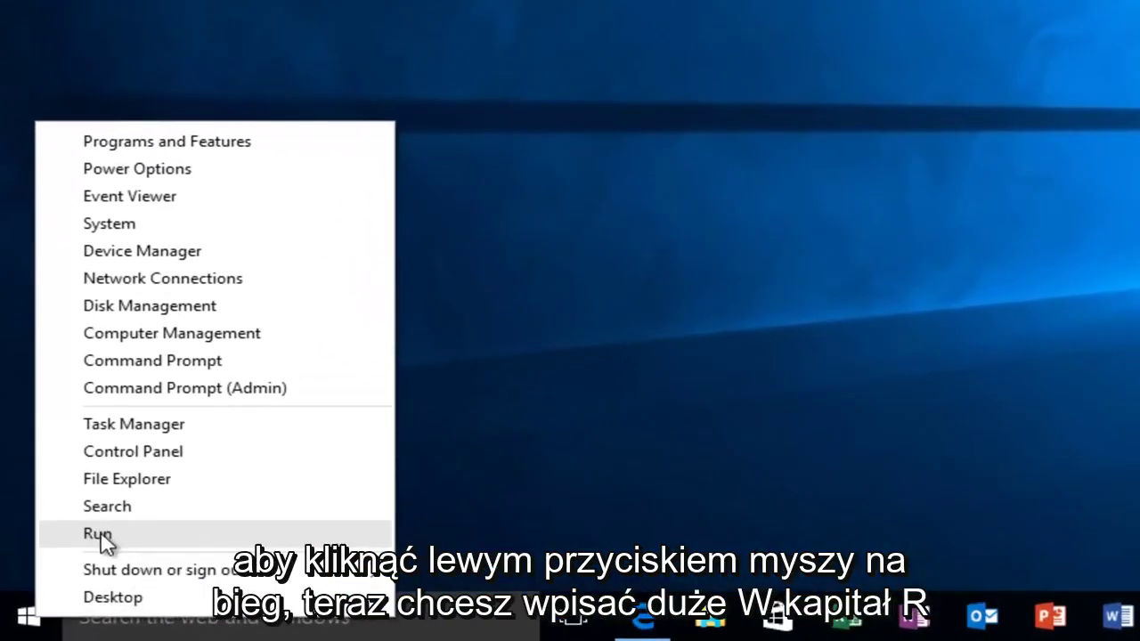
left_click(98, 536)
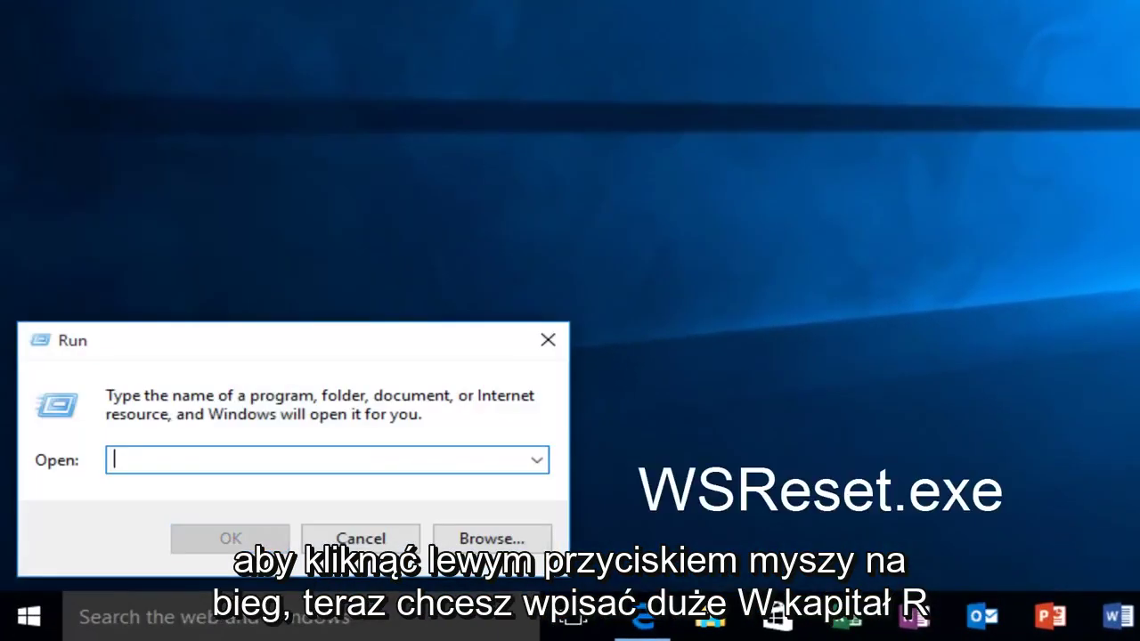
type("W")
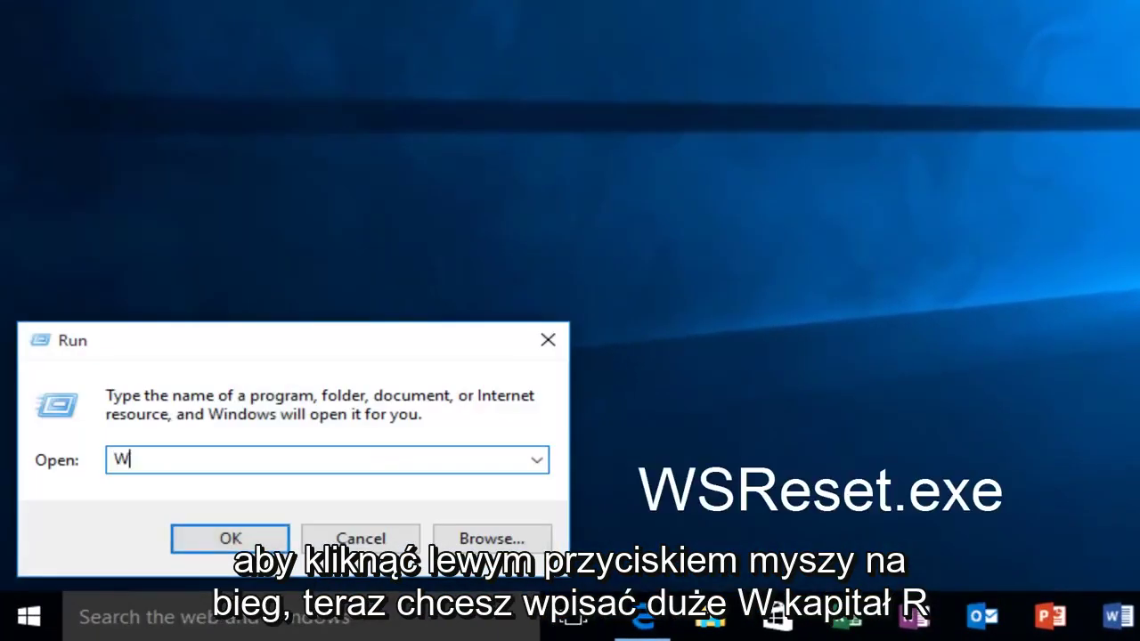
type("SReset")
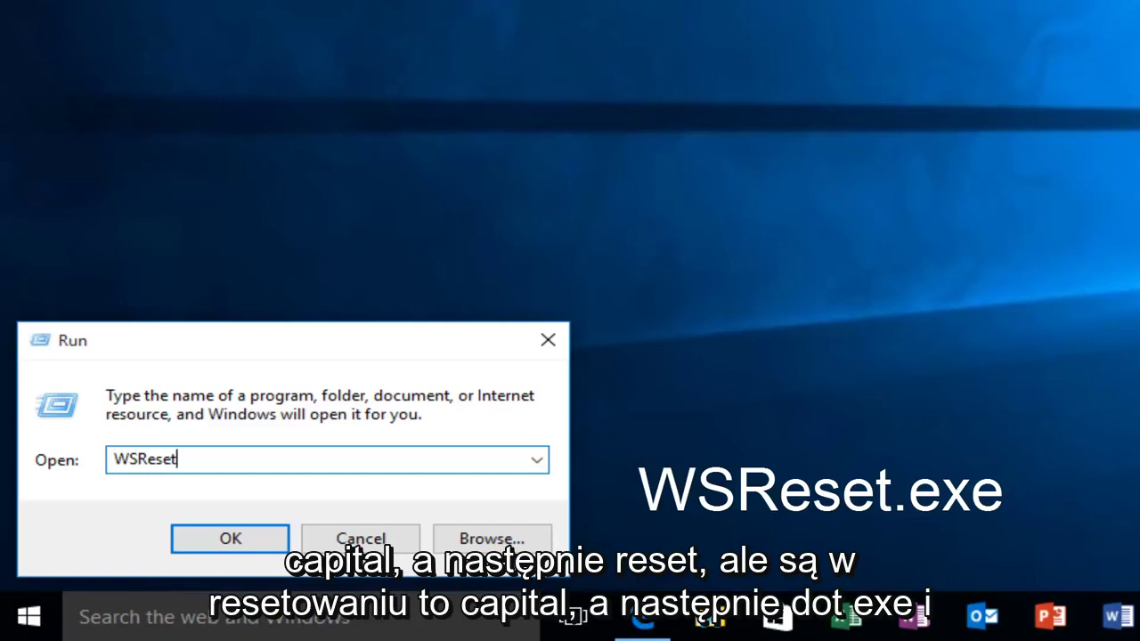
type("exe")
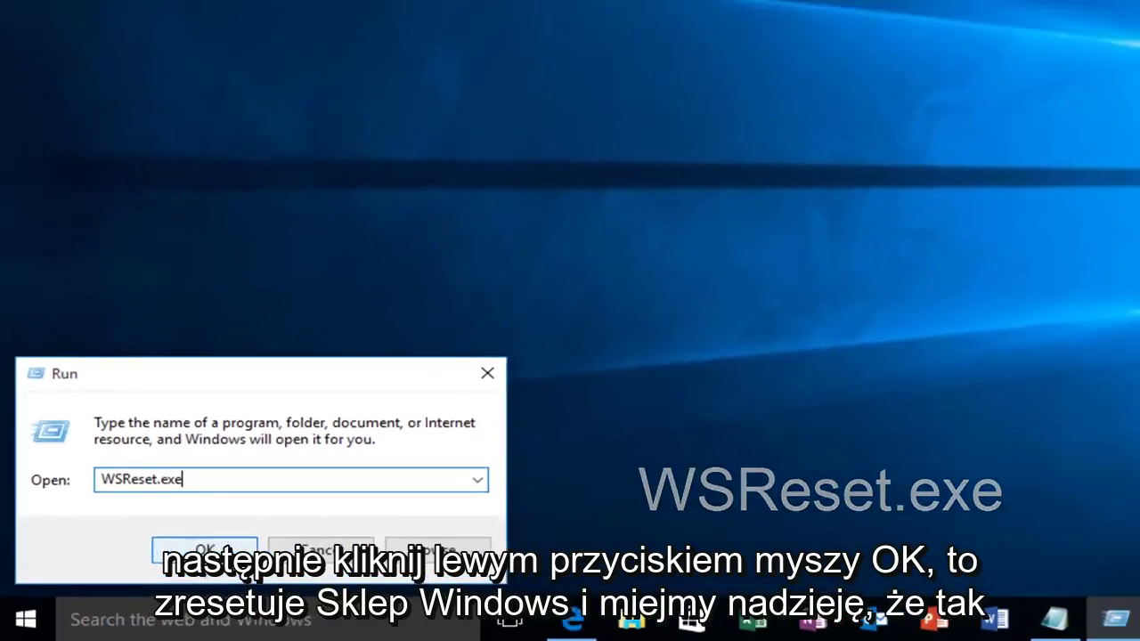
left_click(229, 537)
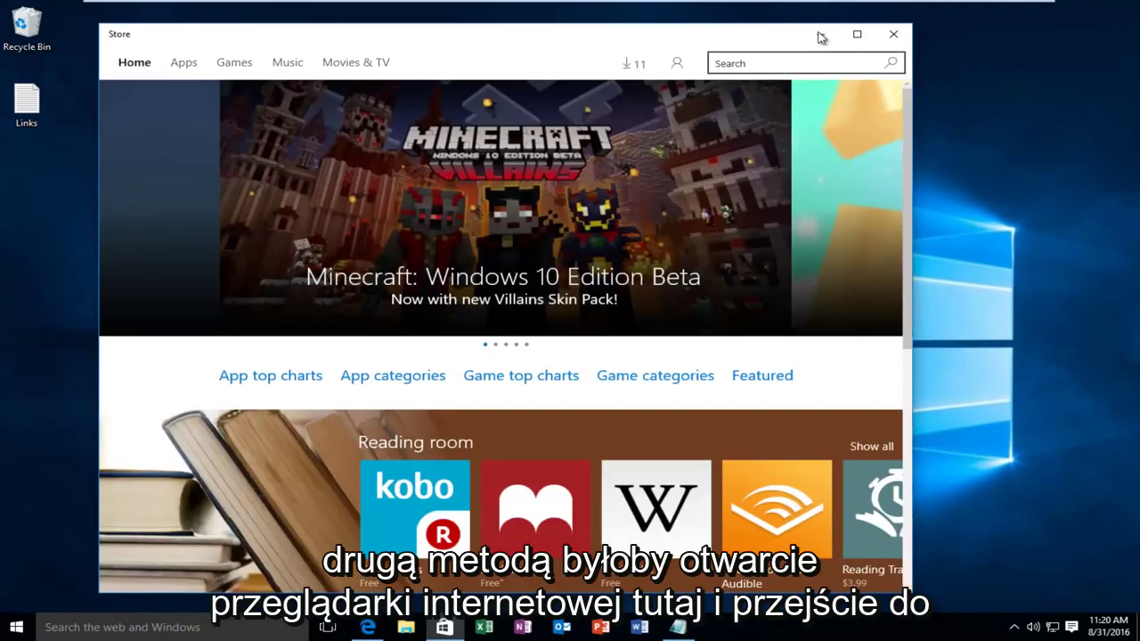
left_click(891, 34)
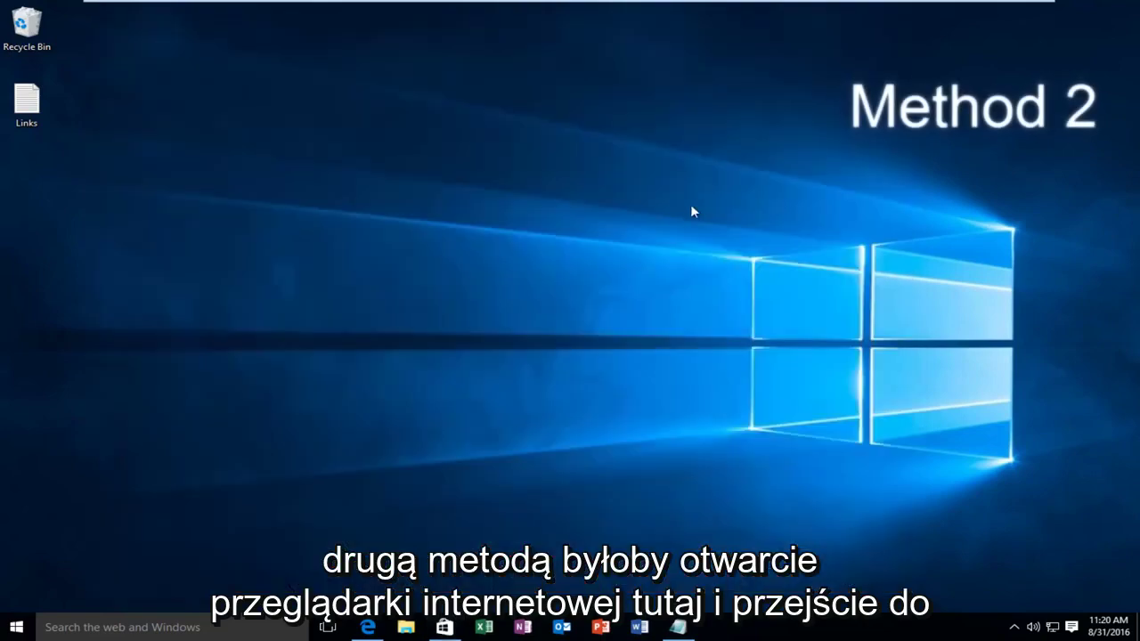
Switch to Edge, download the Windows apps troubleshooter from the Microsoft support page, open Appsdiagnostic10.diagcab and minimize the browser.
left_click(368, 627)
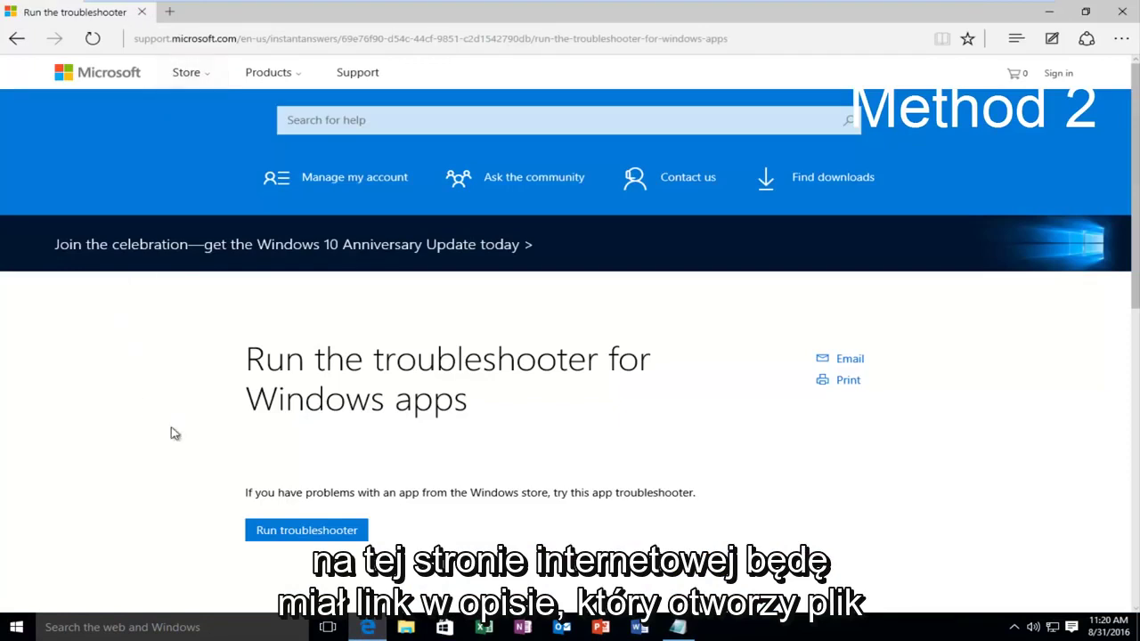
scroll(178, 389, "down", 1)
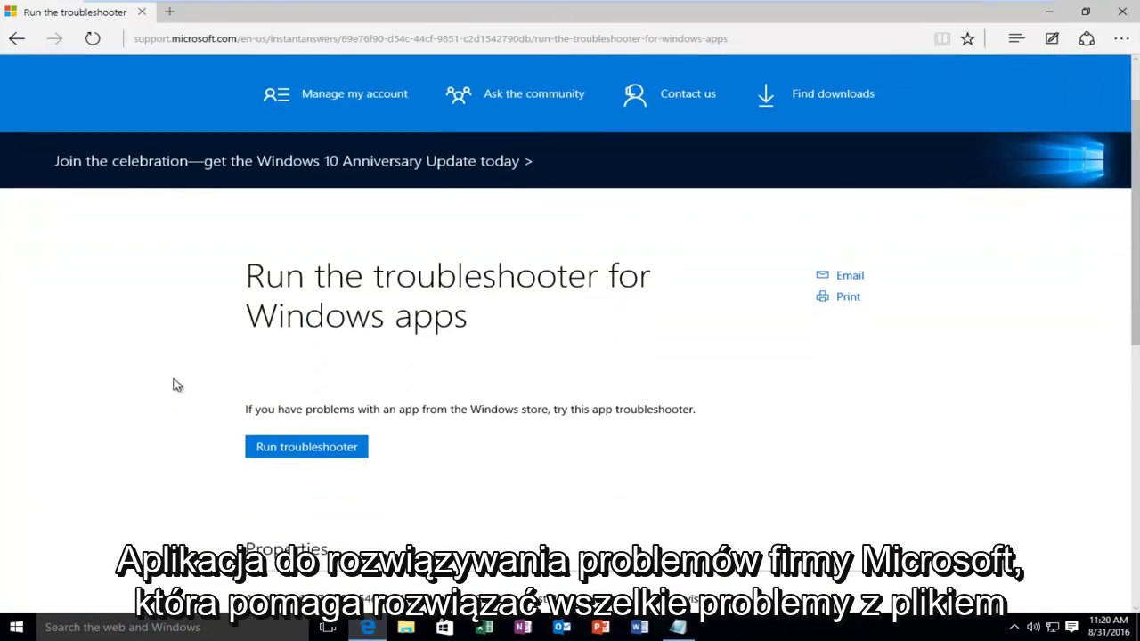
scroll(165, 369, "down", 1)
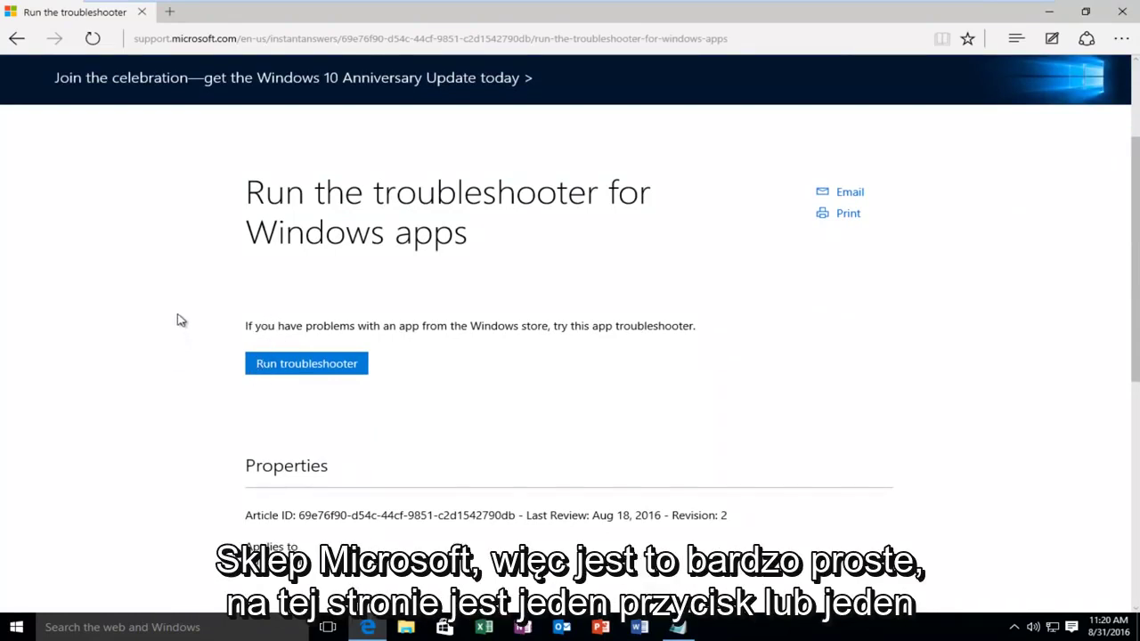
scroll(344, 339, "up", 2)
scroll(294, 355, "down", 2)
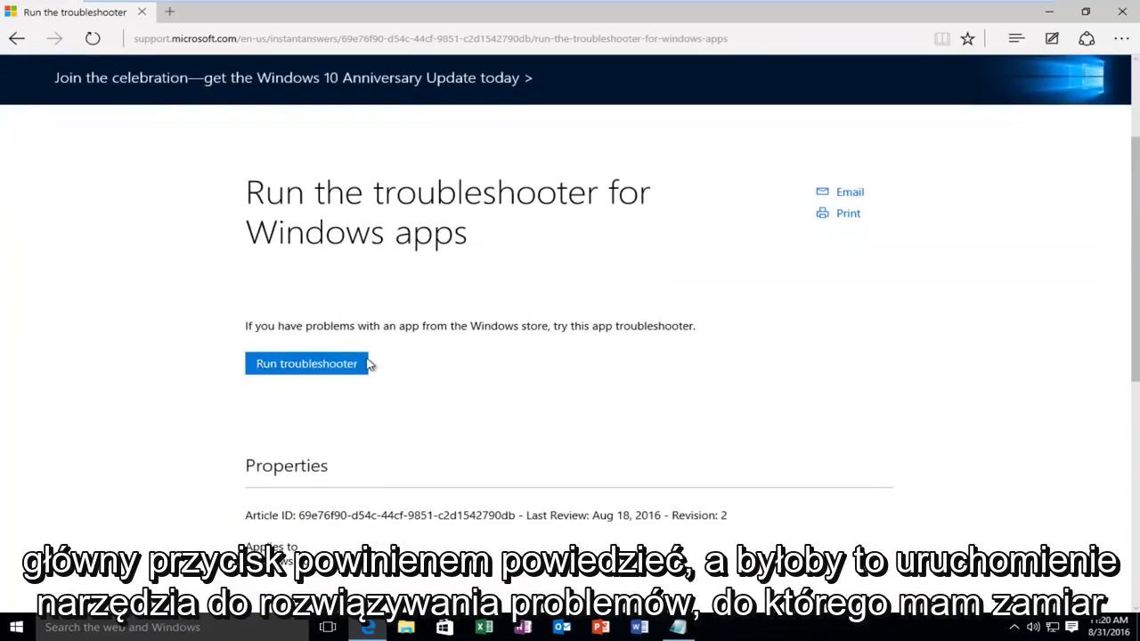
left_click(276, 369)
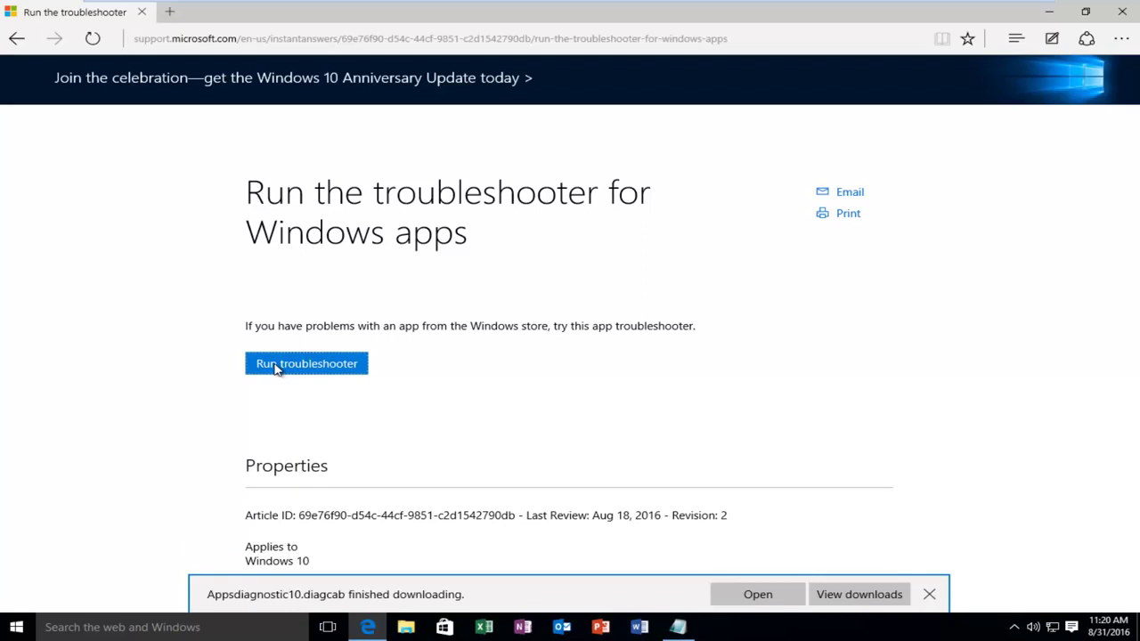
left_click(744, 594)
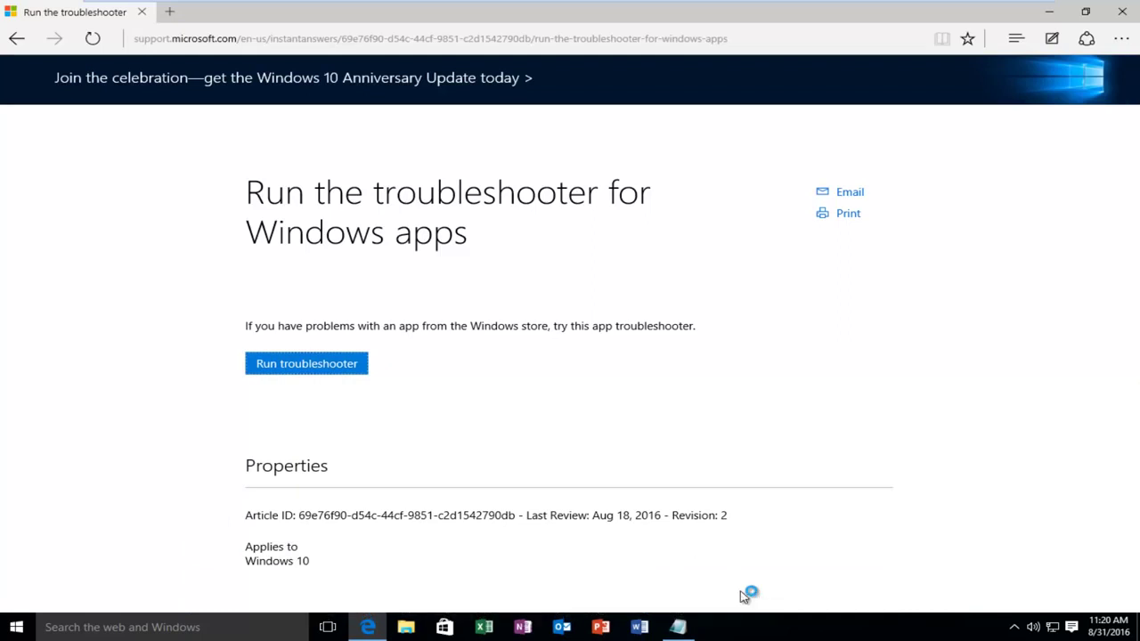
left_click(1059, 13)
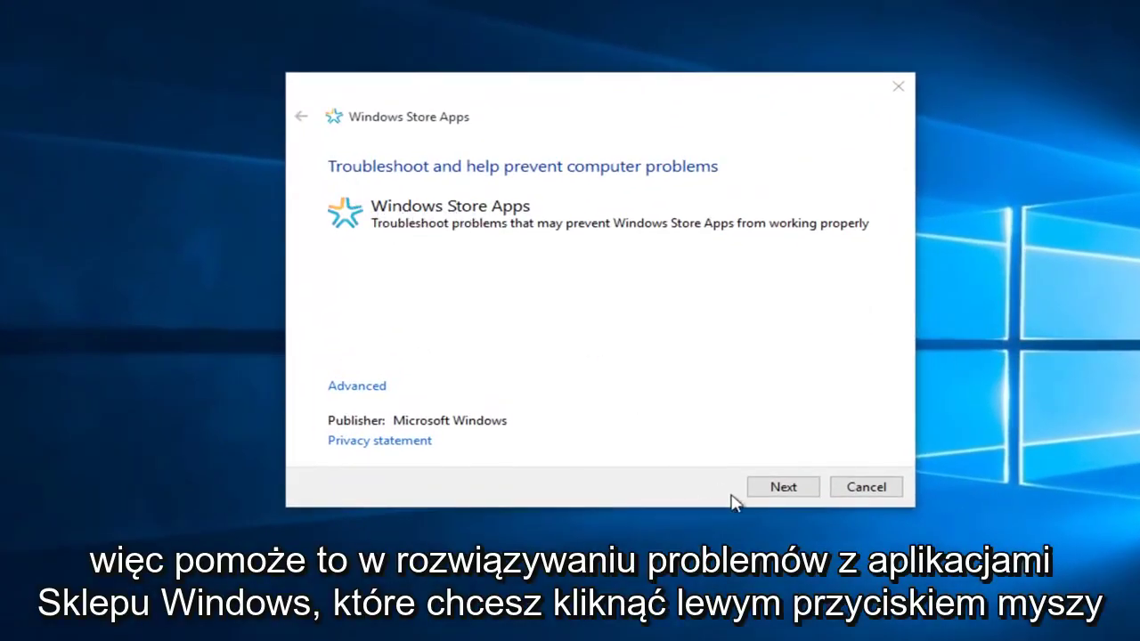
Run the Windows Store Apps troubleshooter through to completion, continuing past the Microsoft account notice, and close it.
left_click(781, 499)
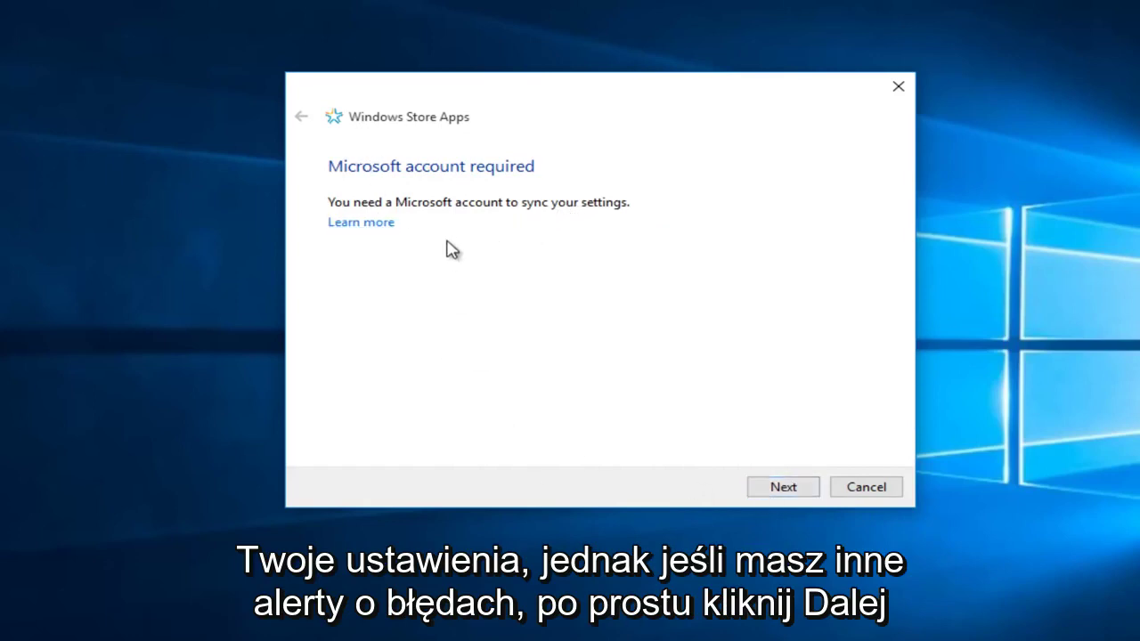
left_click(788, 495)
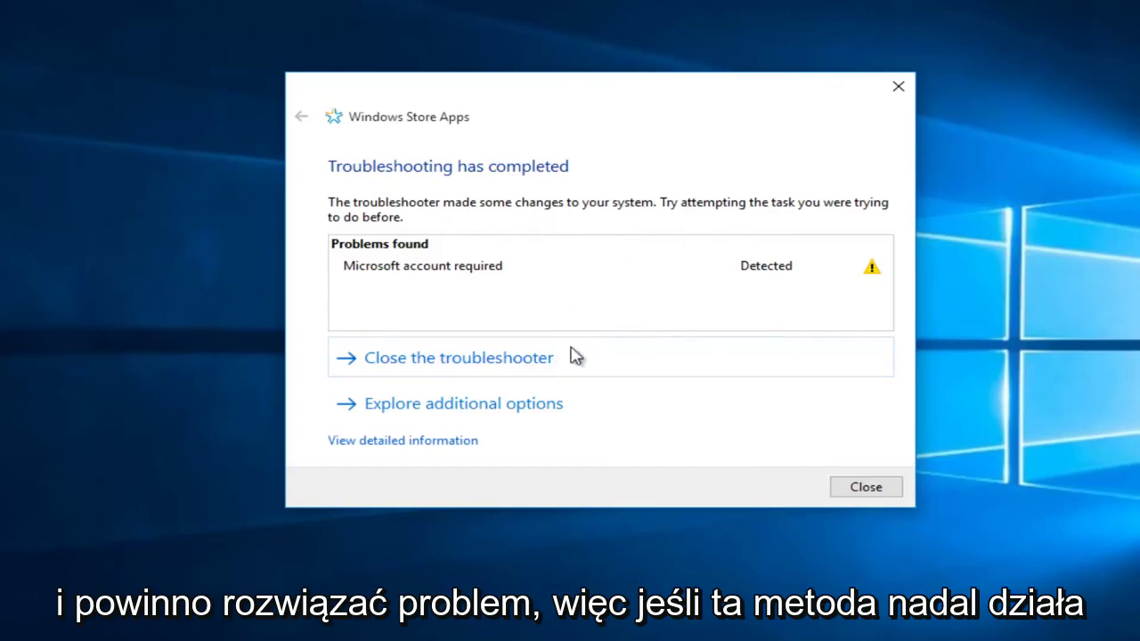
left_click(897, 89)
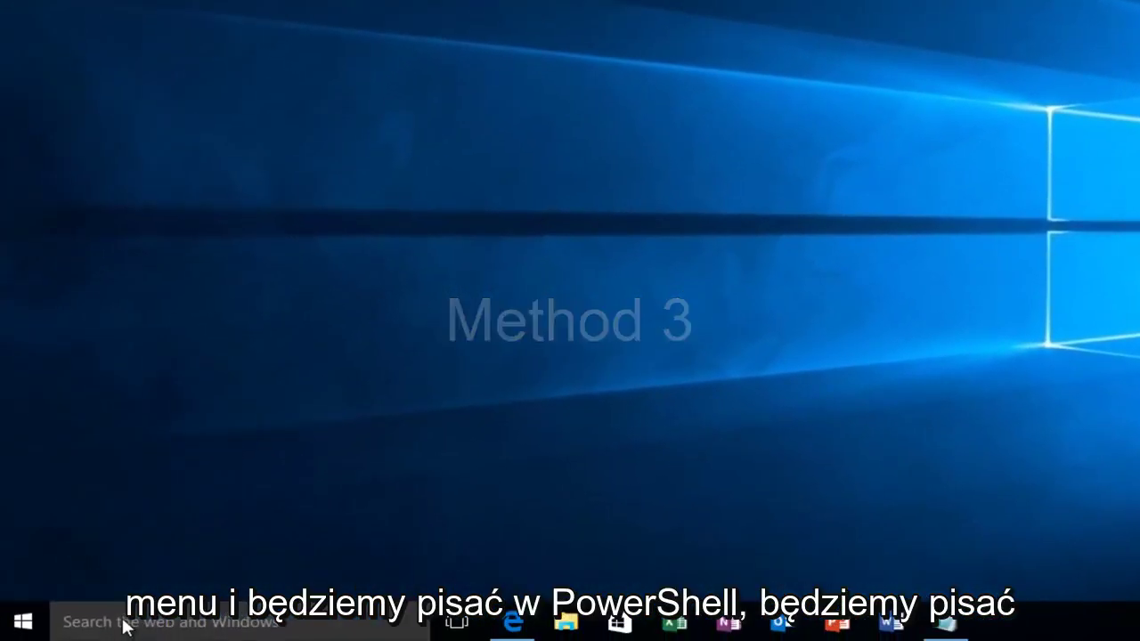
Search Windows for powershell and launch Windows PowerShell as administrator, allowing it to make changes to the PC.
left_click(125, 627)
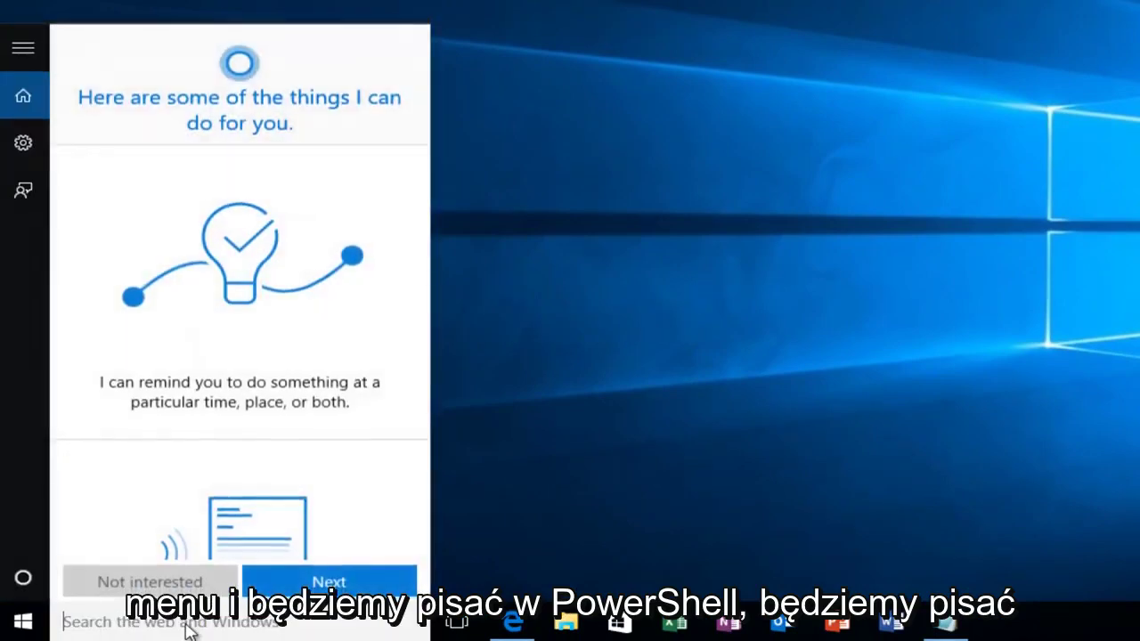
type("p")
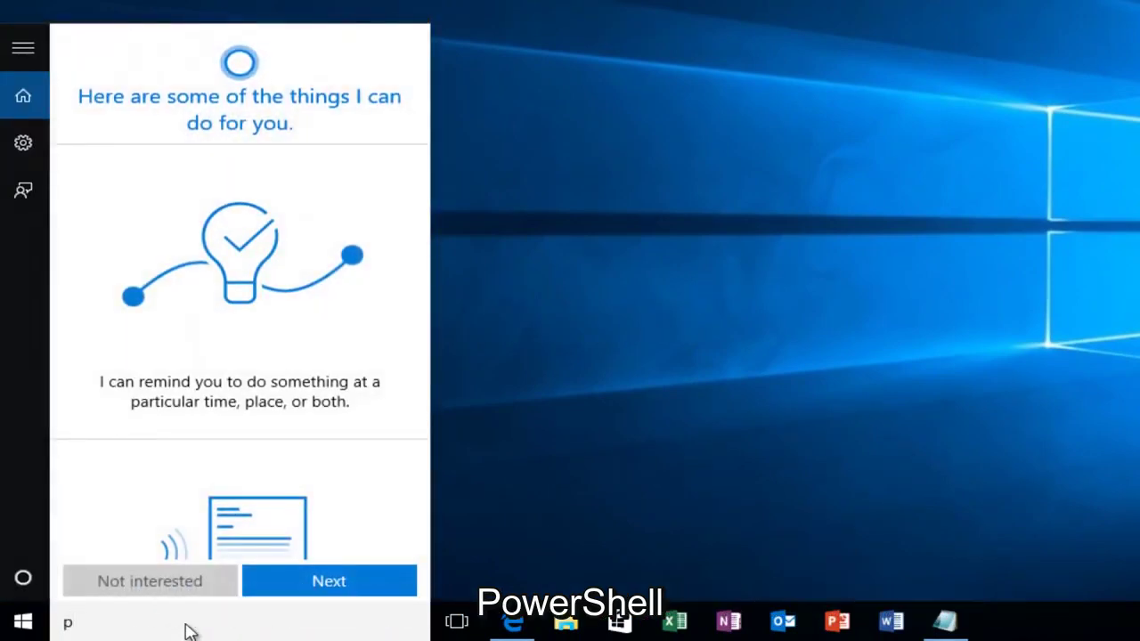
type("owershell")
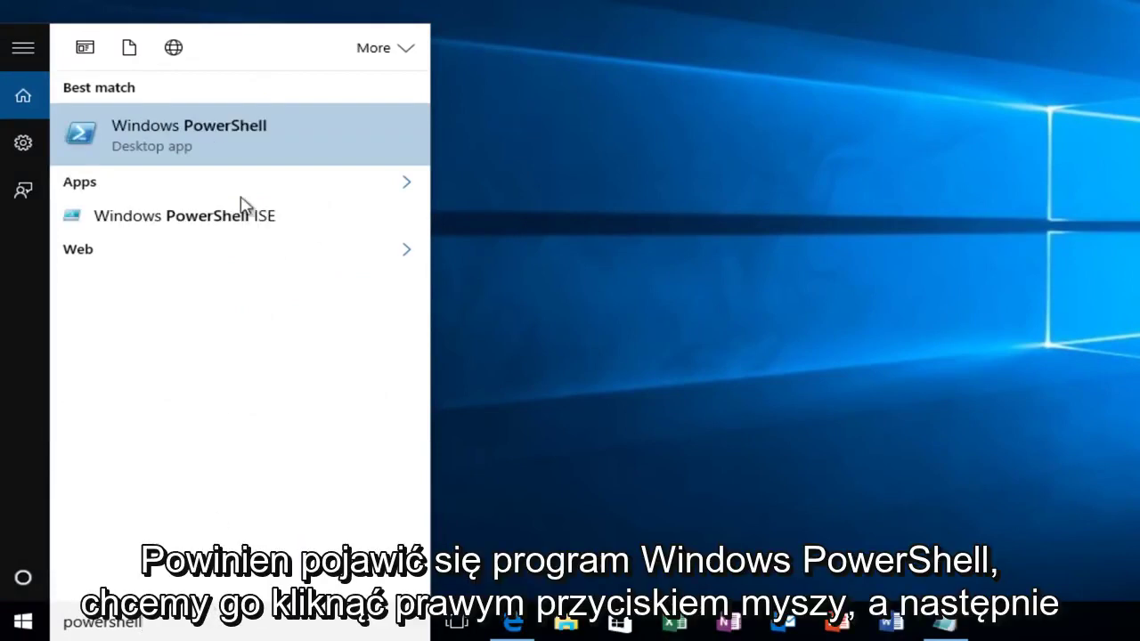
right_click(175, 138)
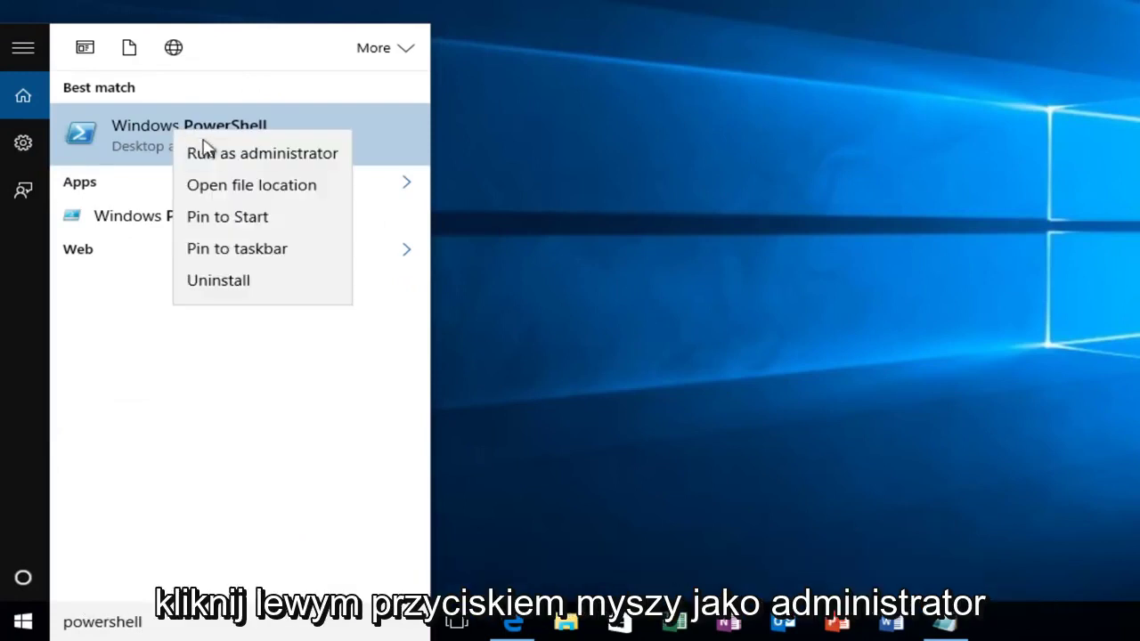
left_click(274, 158)
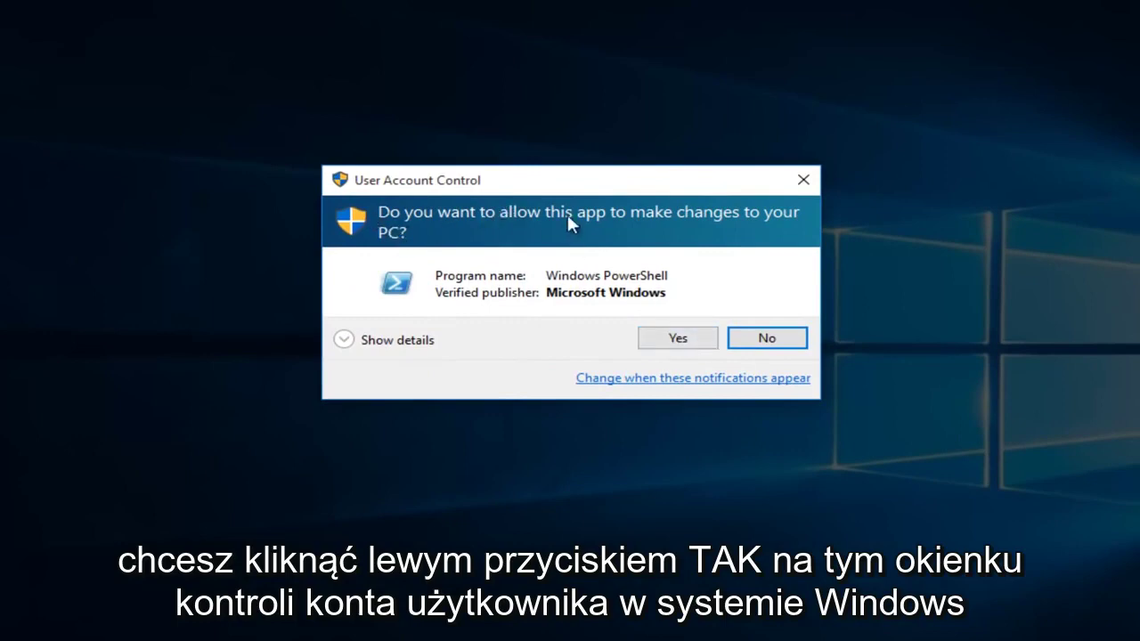
left_click(663, 336)
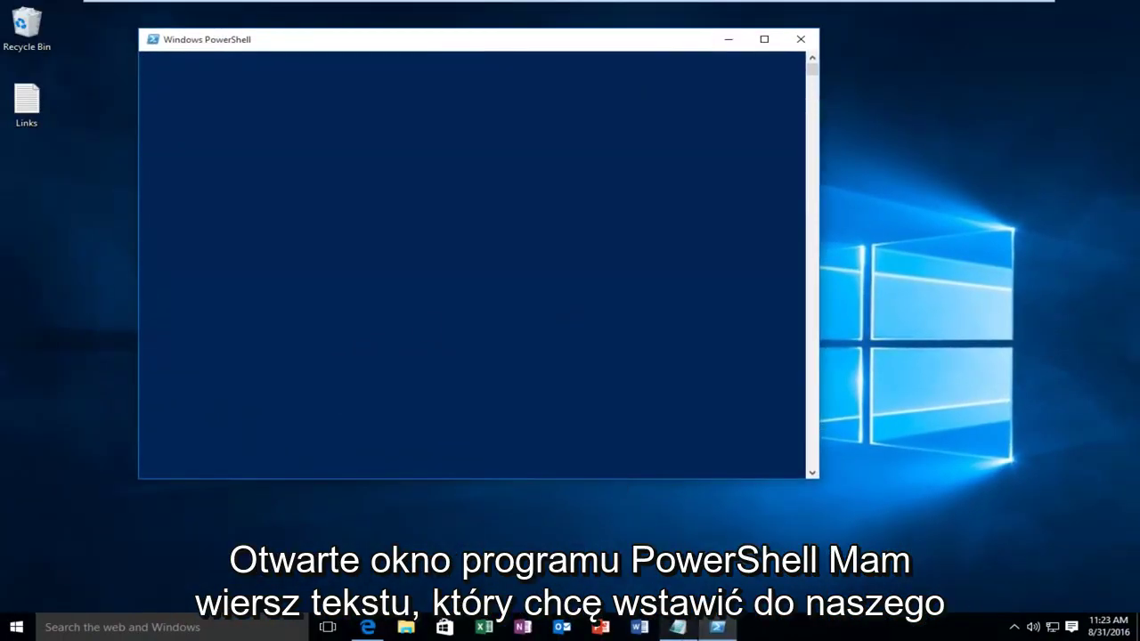
Switch to the Links file in Notepad and copy the command Get-AppXPackage | Foreach {Add-AppxPackage -DisableDevelopmentMode -Register "$($_.InstallLocation)\AppXManifest.xml"}.
left_click(678, 627)
left_click_drag(383, 22, 474, 209)
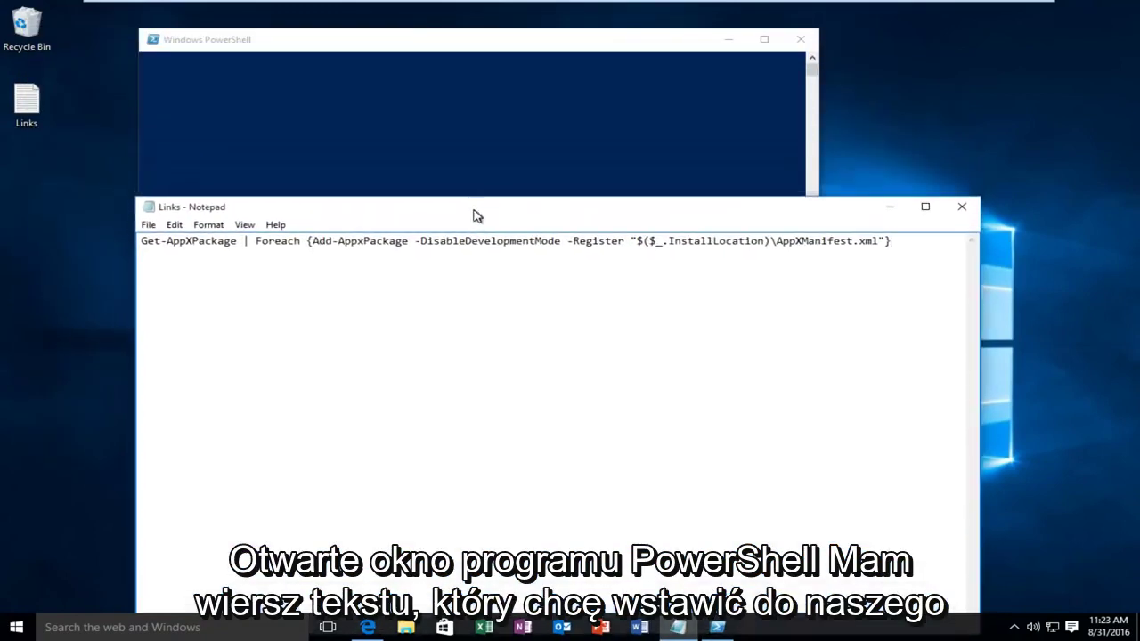
left_click_drag(902, 245, 140, 262)
right_click(220, 252)
left_click(233, 290)
Paste the copied Get-AppXPackage command into the administrator PowerShell window and run it to re-register all Windows apps.
left_click(383, 44)
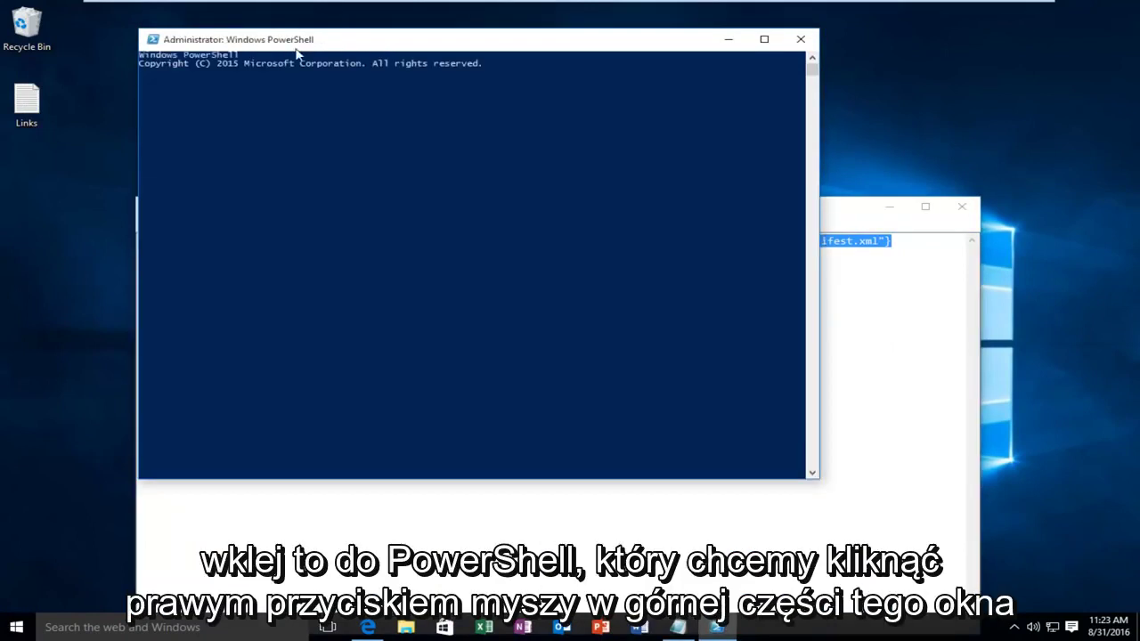
right_click(455, 45)
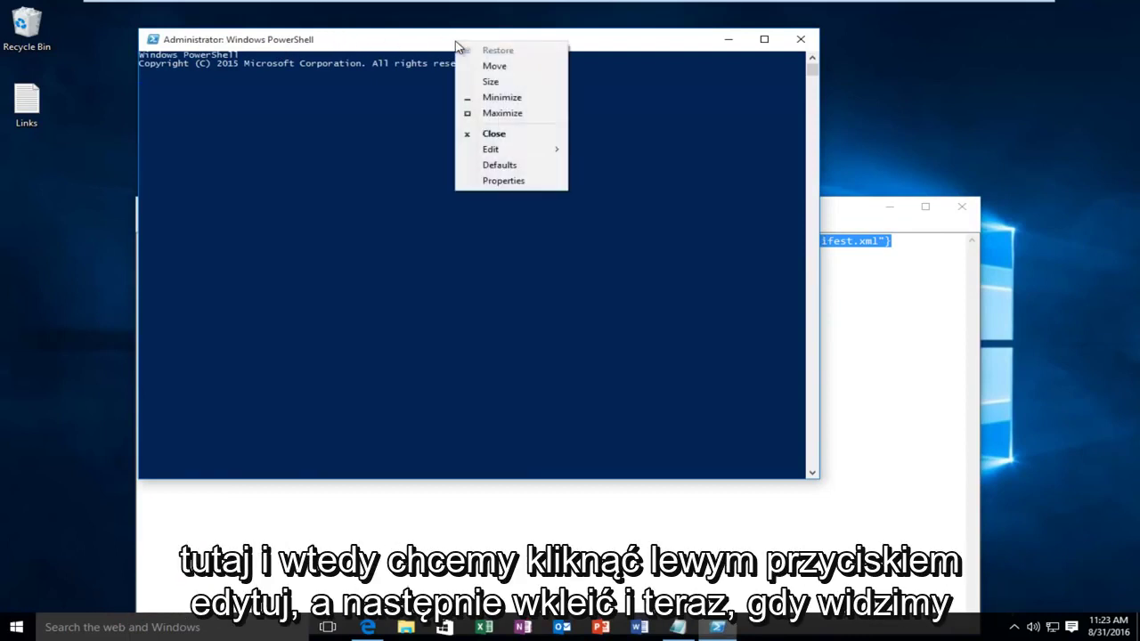
left_click(495, 152)
left_click(610, 182)
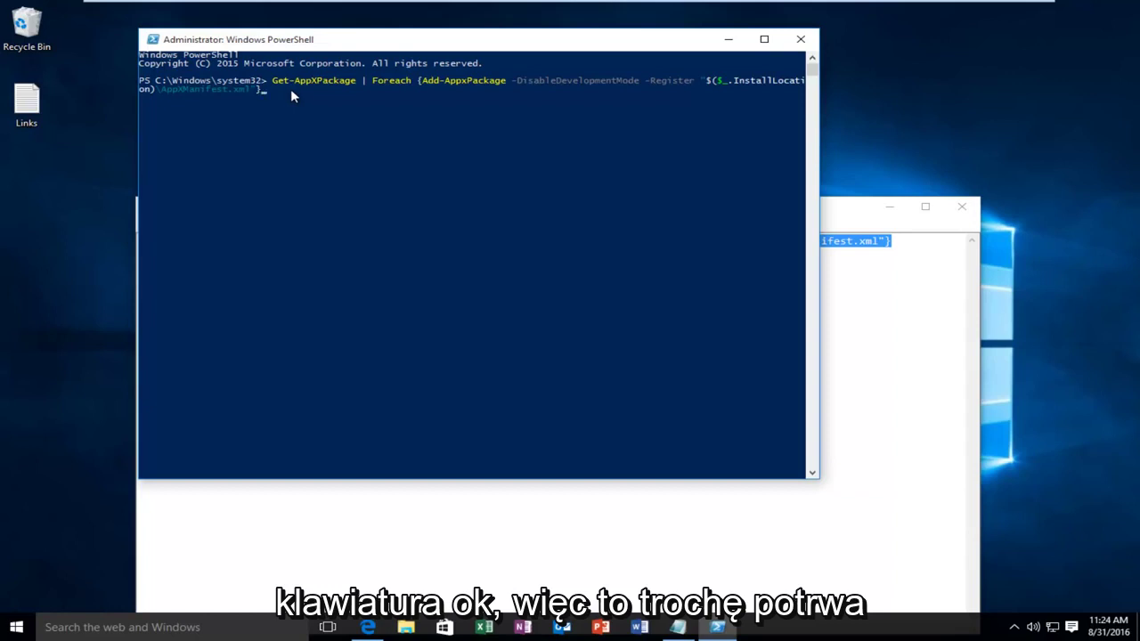
left_click(291, 90)
key("Escape")
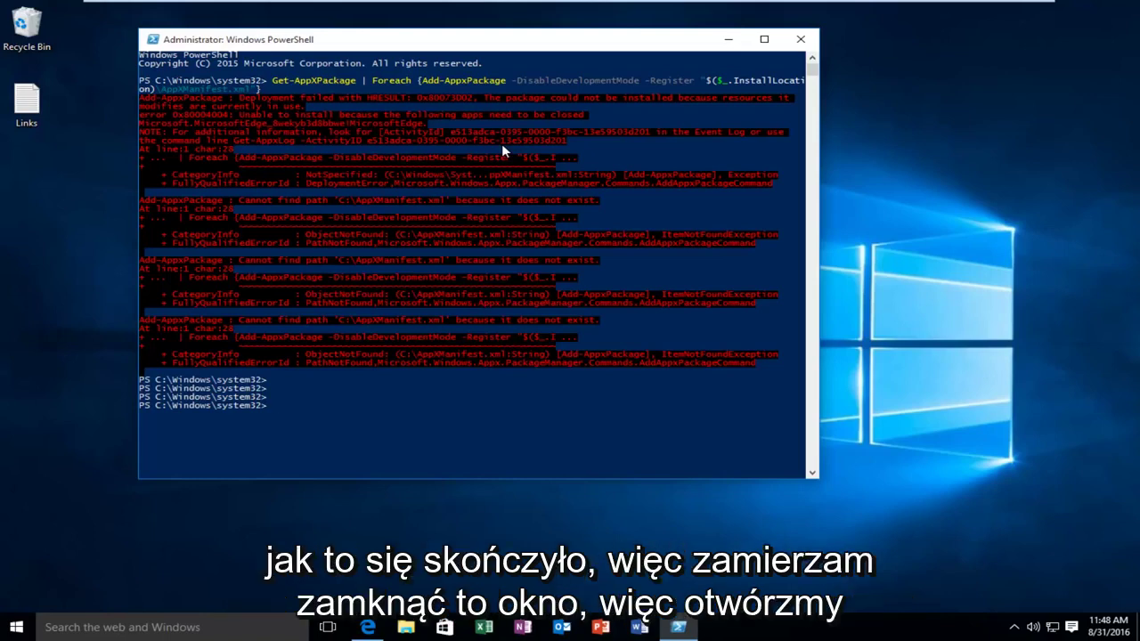
Close the PowerShell window and open the Windows Store to check that it works.
left_click(796, 42)
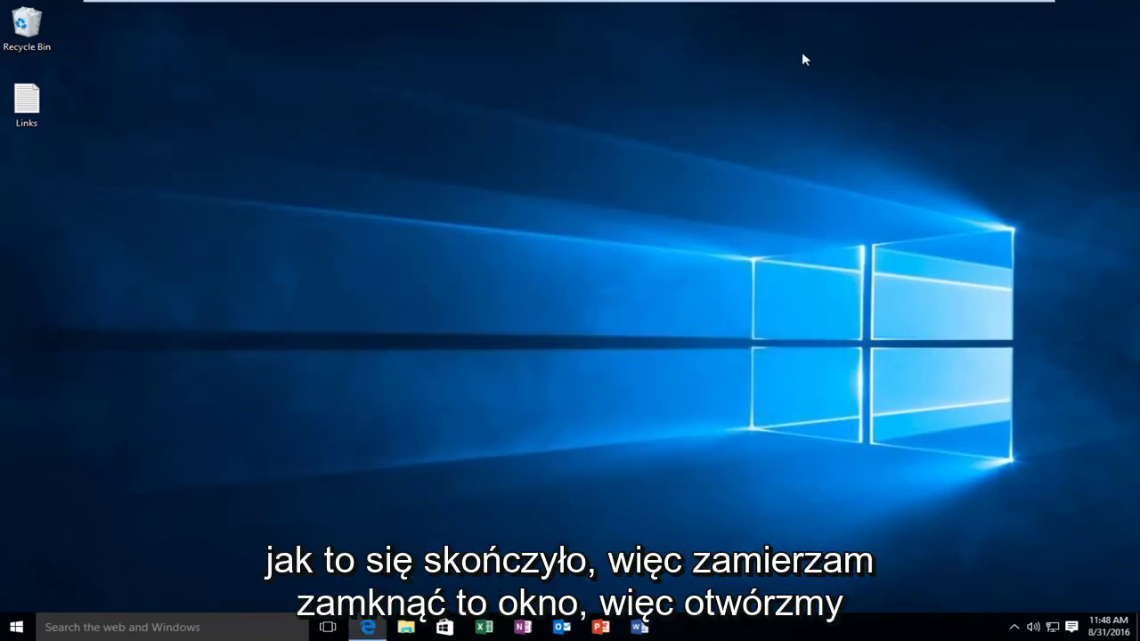
left_click(445, 628)
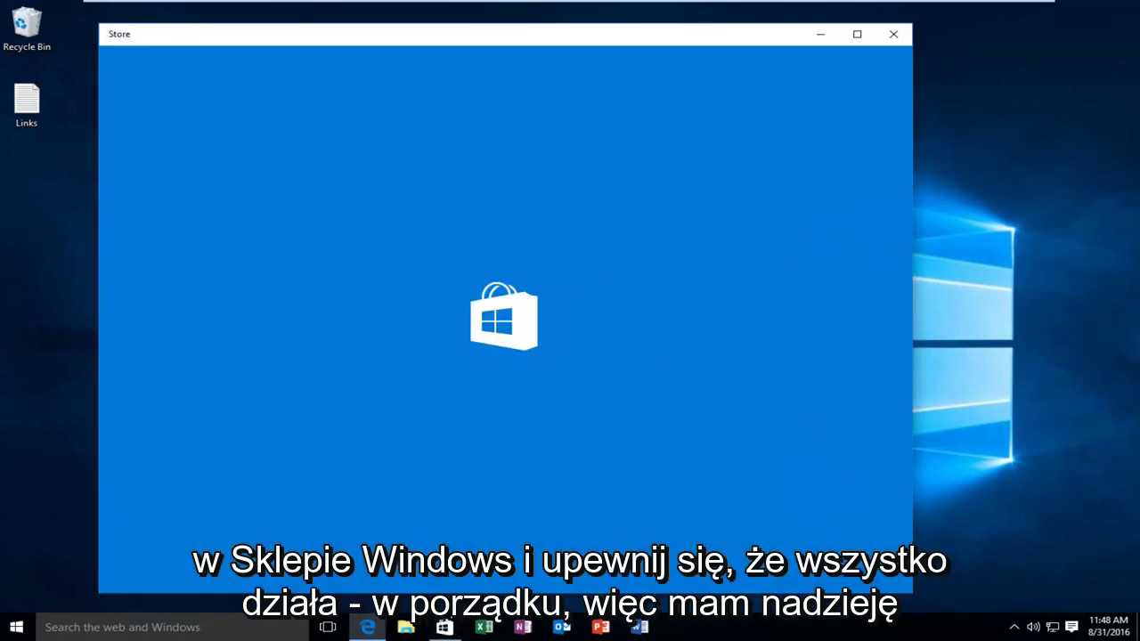